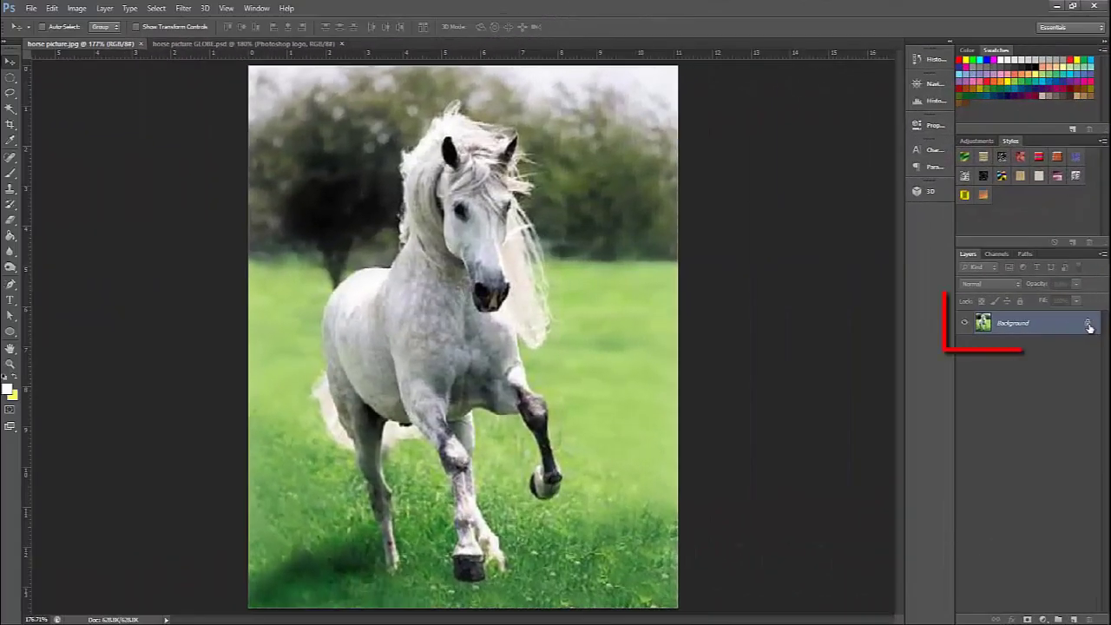
Unlock the Background layer as Layer 0, then duplicate it as Layer 0 copy.
double_click(1089, 329)
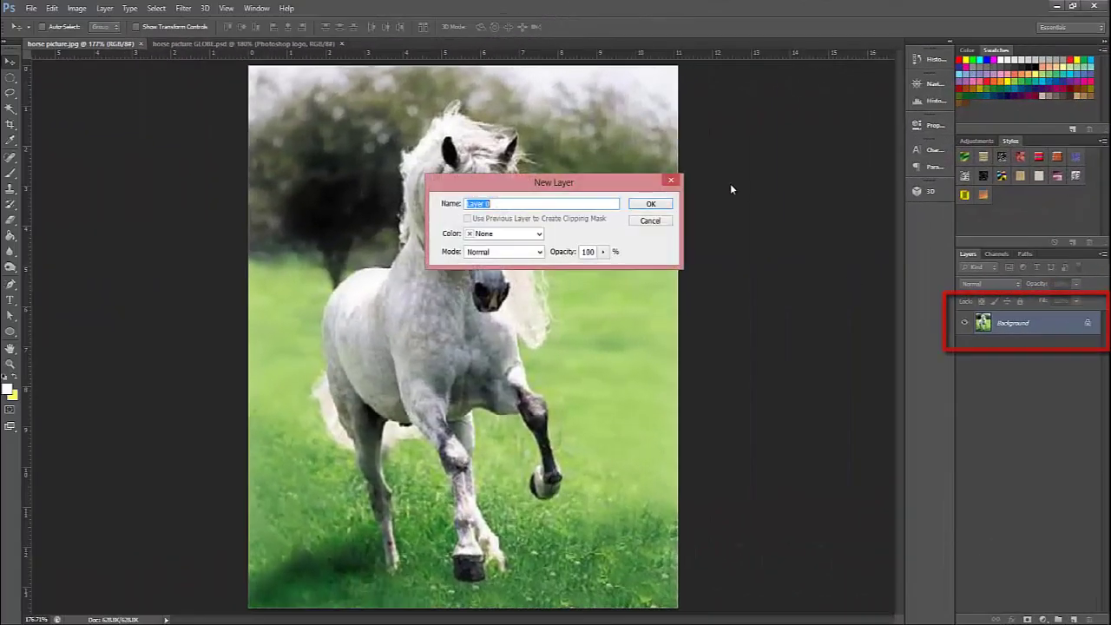
click(645, 206)
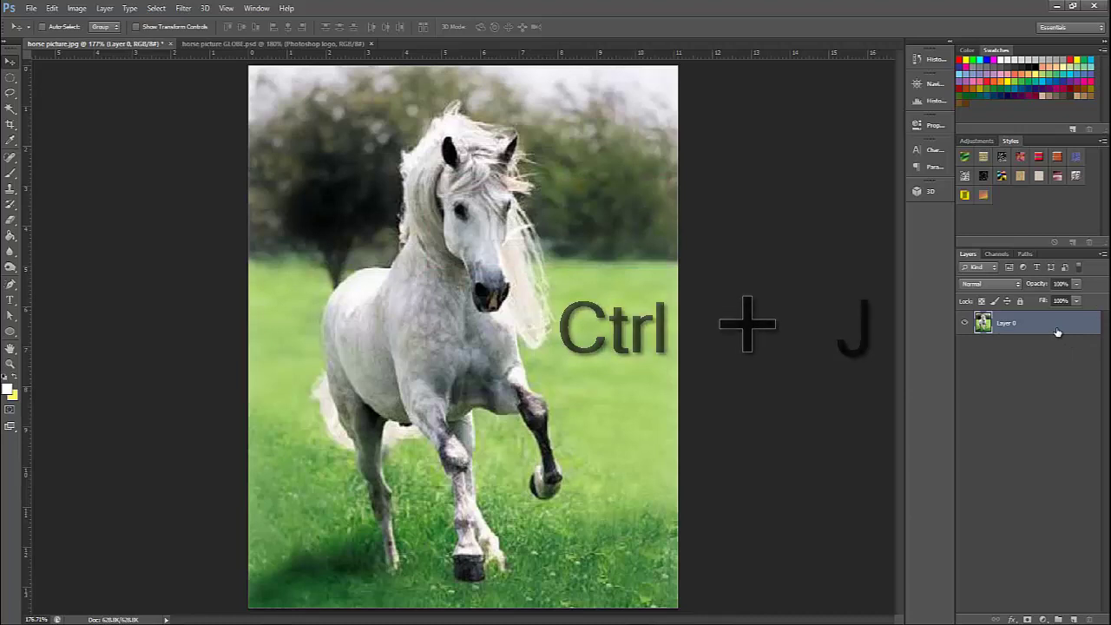
key(ctrl+j)
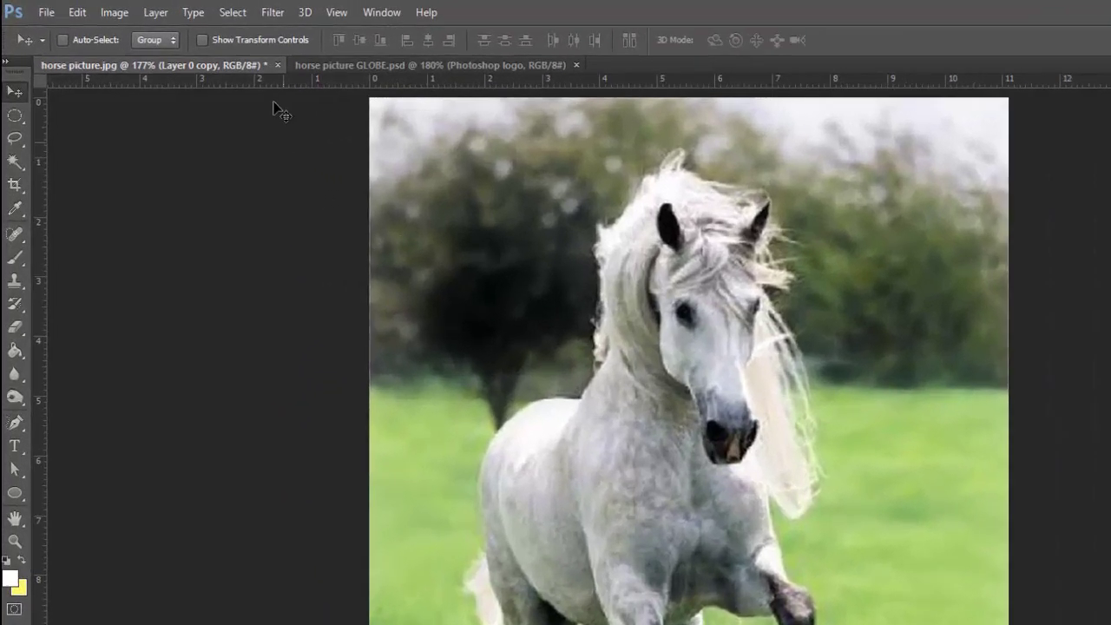
Apply Adaptive Wide Angle with Perspective correction, scale 80 and focal length about 29.59.
click(283, 17)
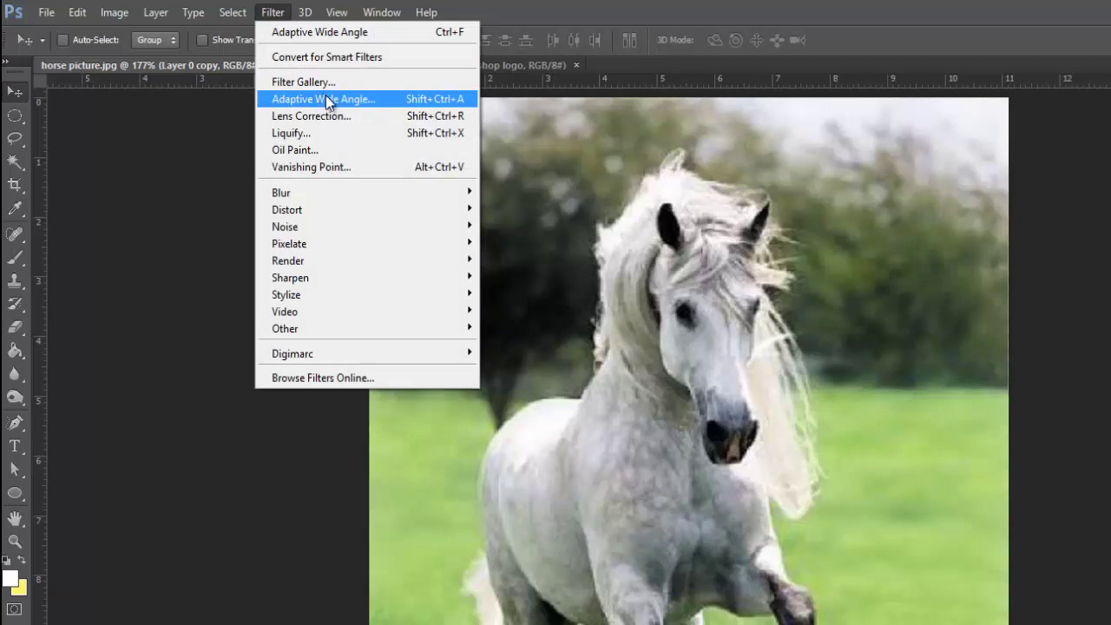
click(325, 98)
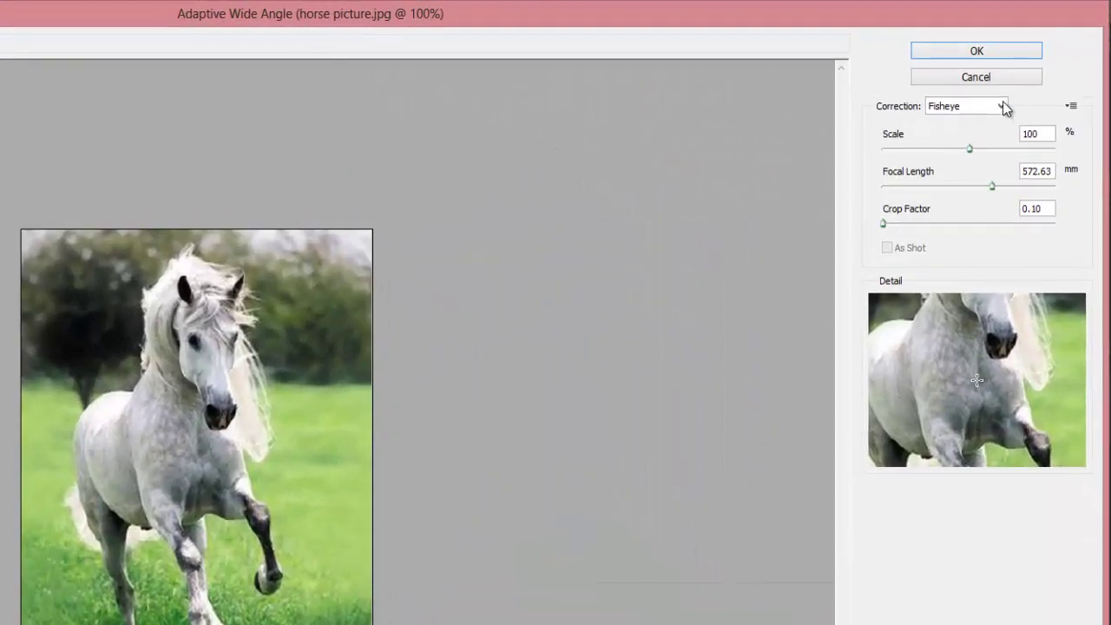
click(1003, 106)
click(980, 138)
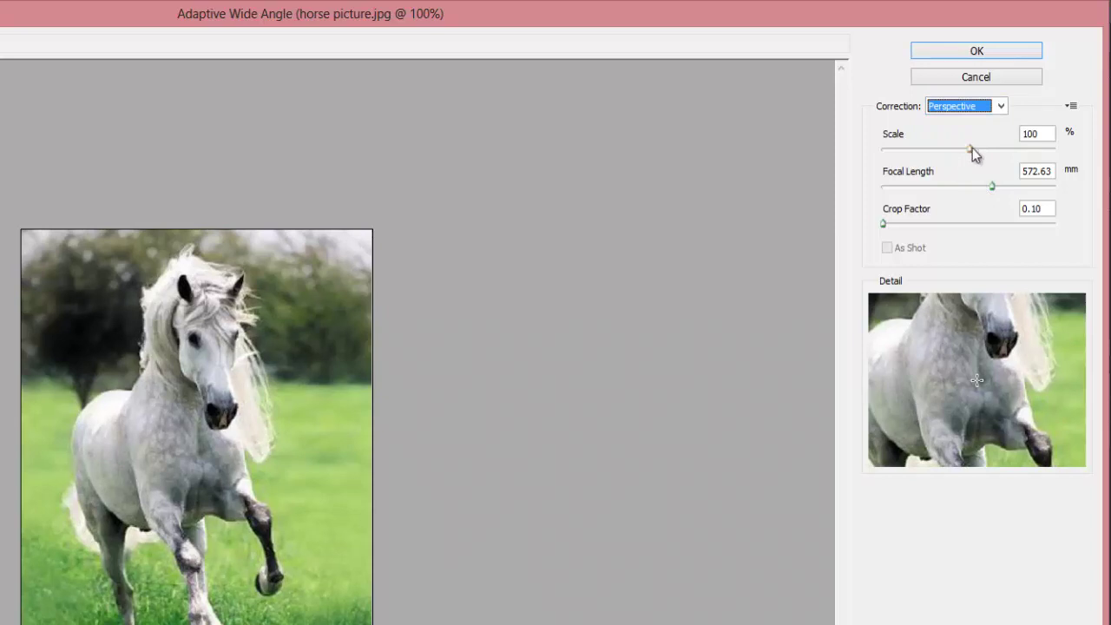
drag(972, 149, 967, 125)
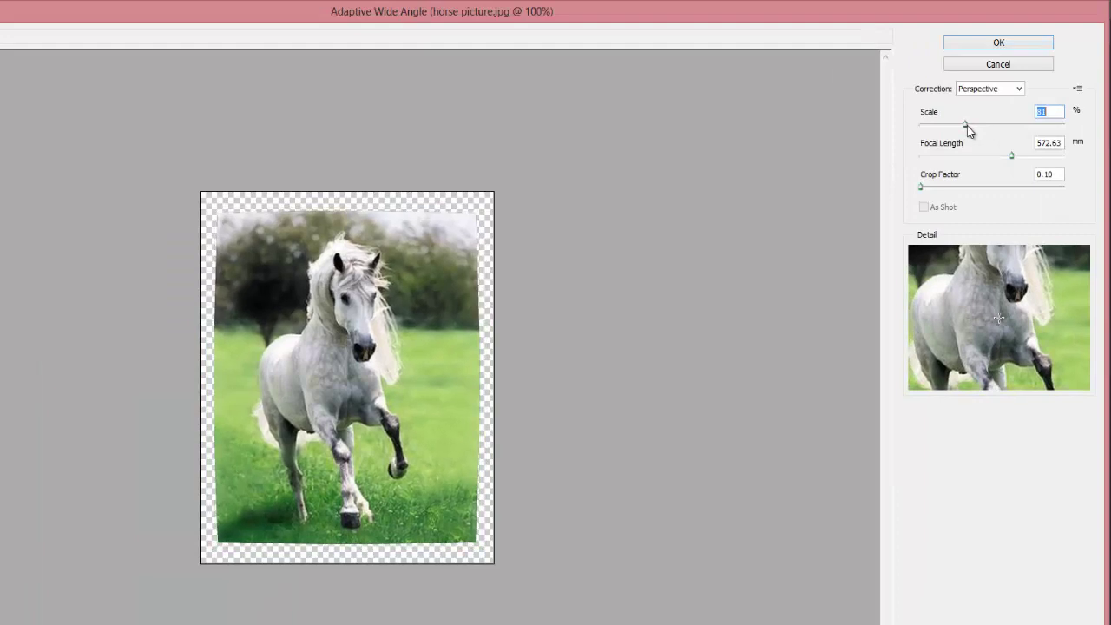
text(80)
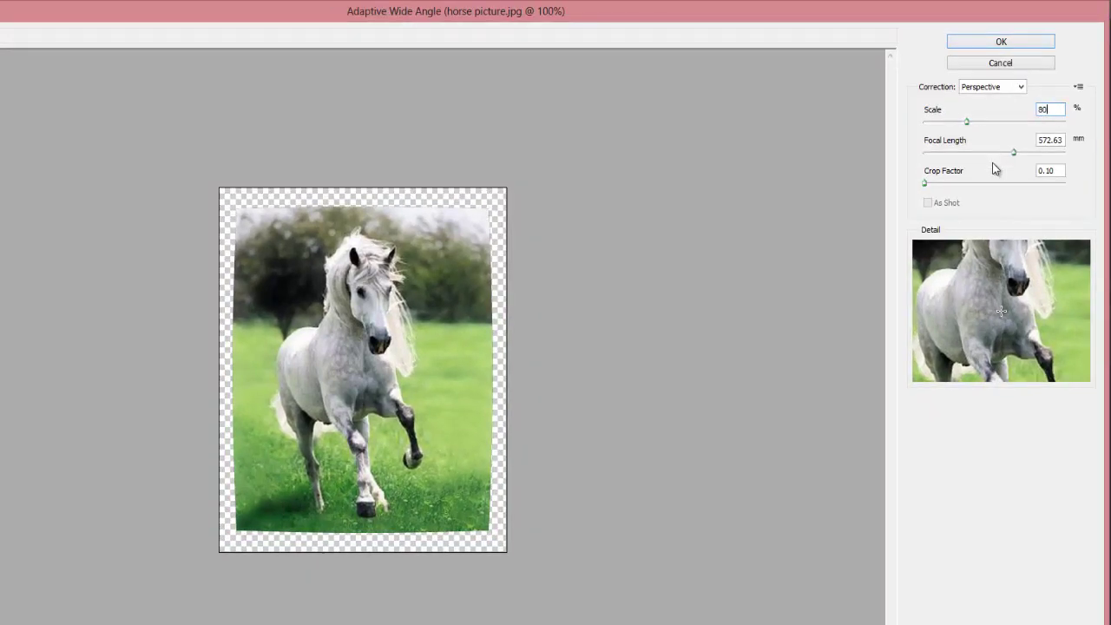
drag(1013, 154, 918, 171)
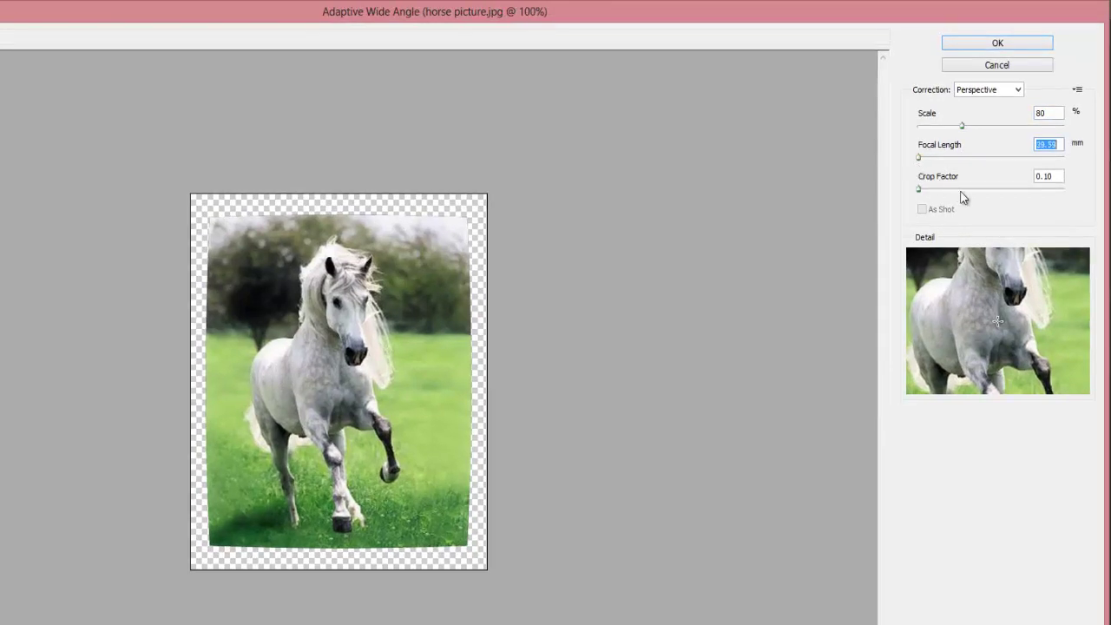
key(shift+Down)
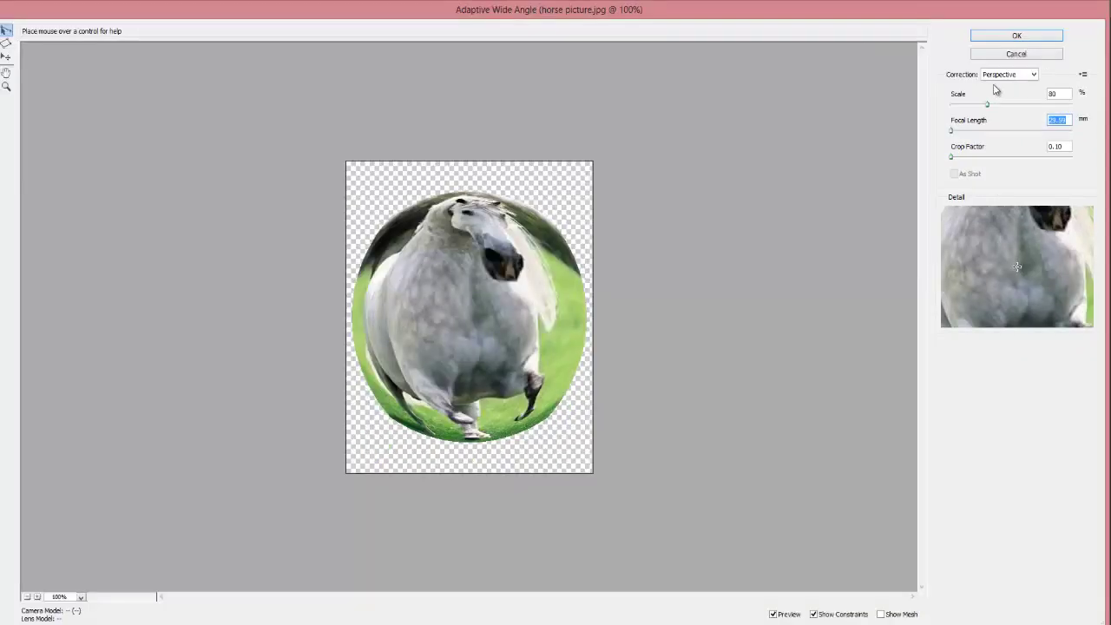
click(1033, 4)
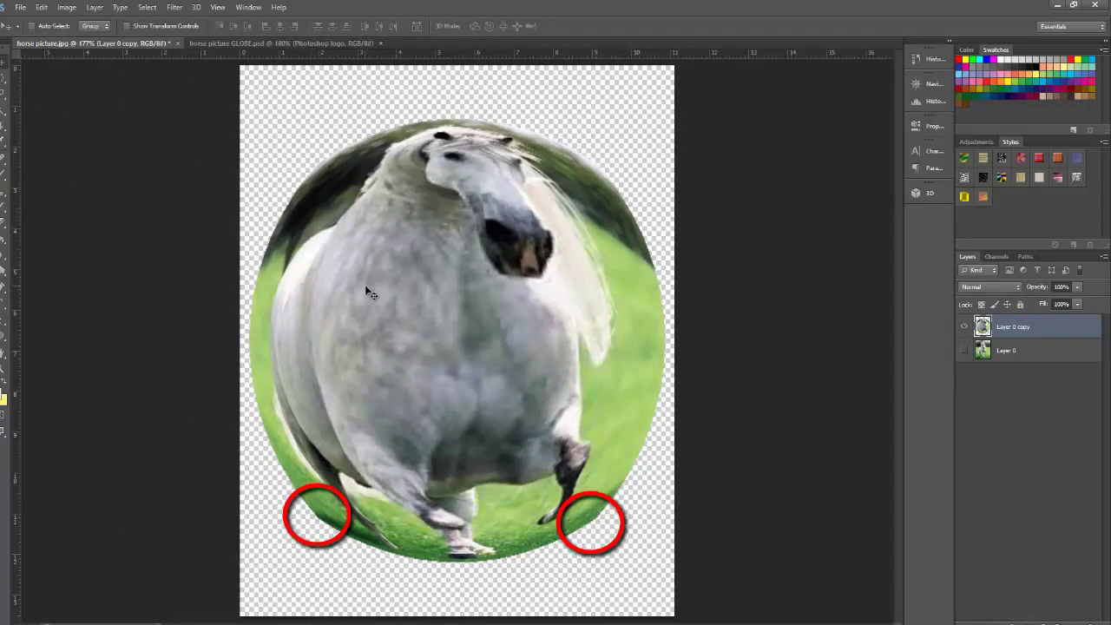
Add guides at the globe's top and left edges, then draw an elliptical marquee from their intersection.
key(m)
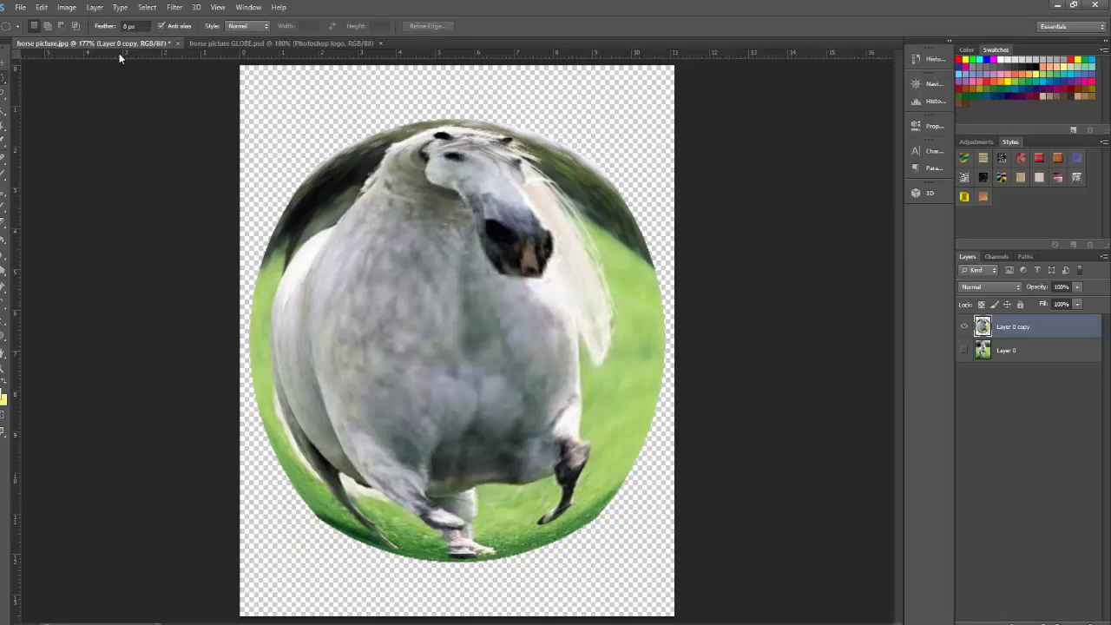
drag(119, 53, 121, 119)
drag(18, 283, 248, 316)
click(2, 80)
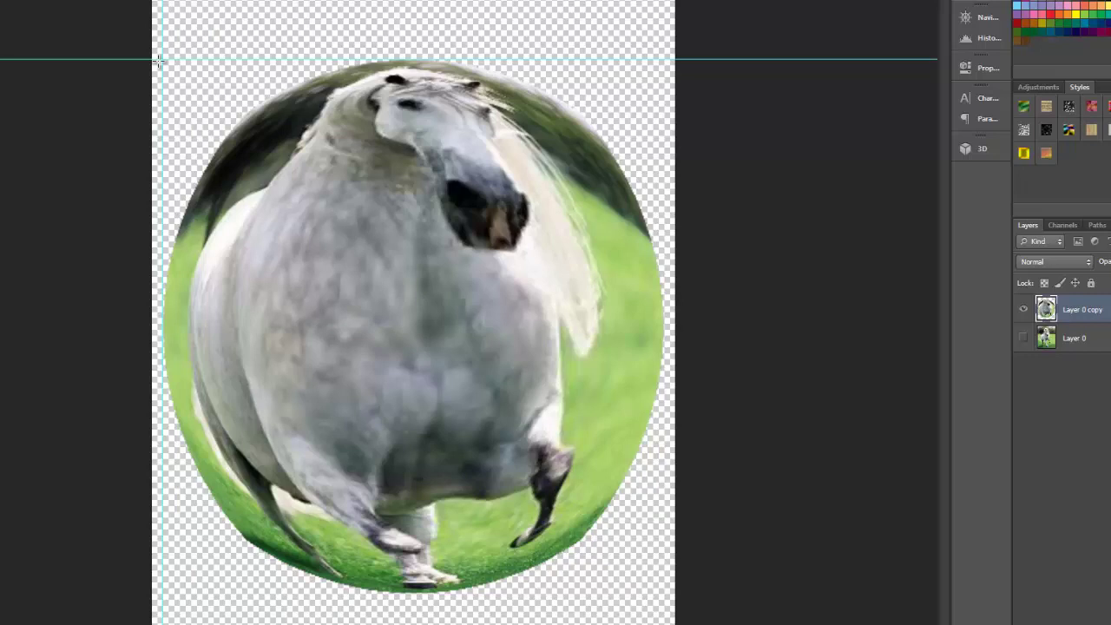
drag(157, 59, 671, 596)
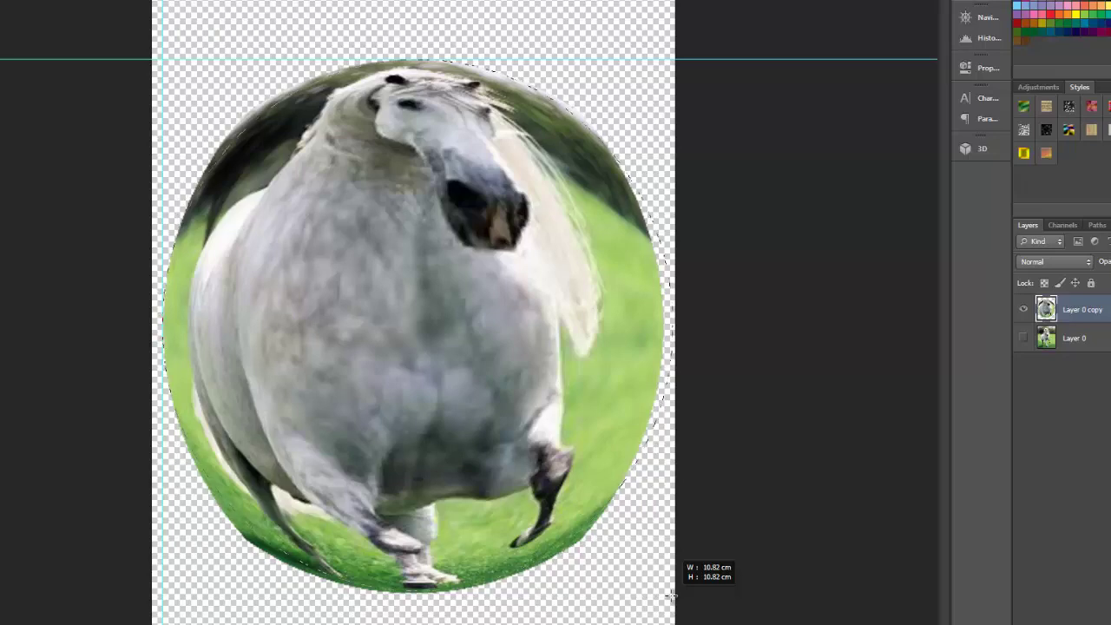
drag(671, 596, 674, 599)
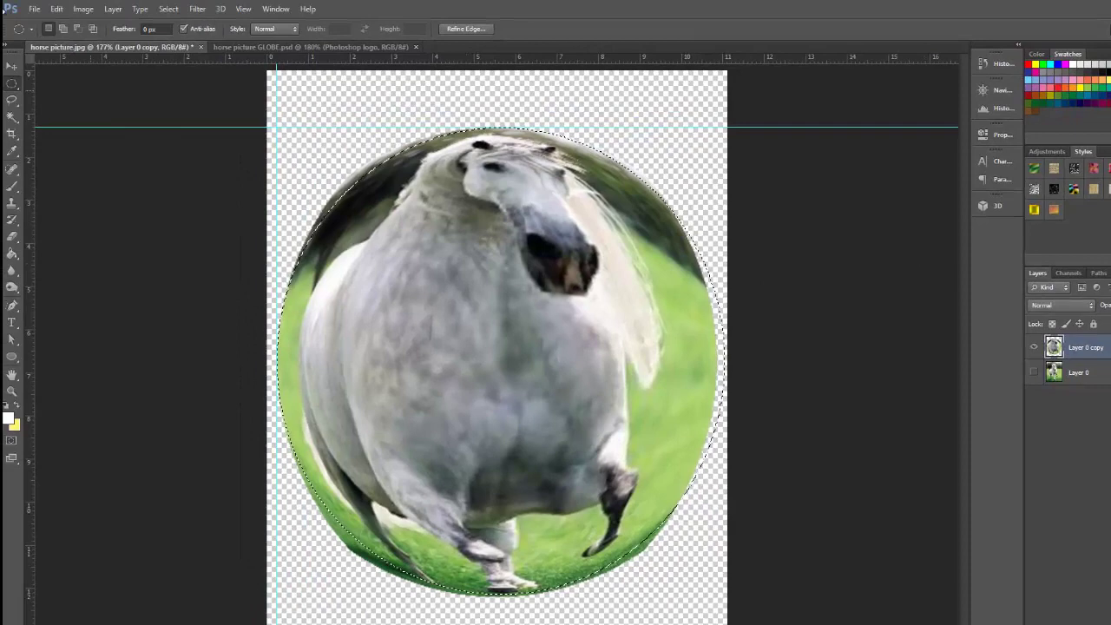
Copy Merged the ellipse, paste it onto new Layer 1, and hide Layer 0 copy.
click(57, 8)
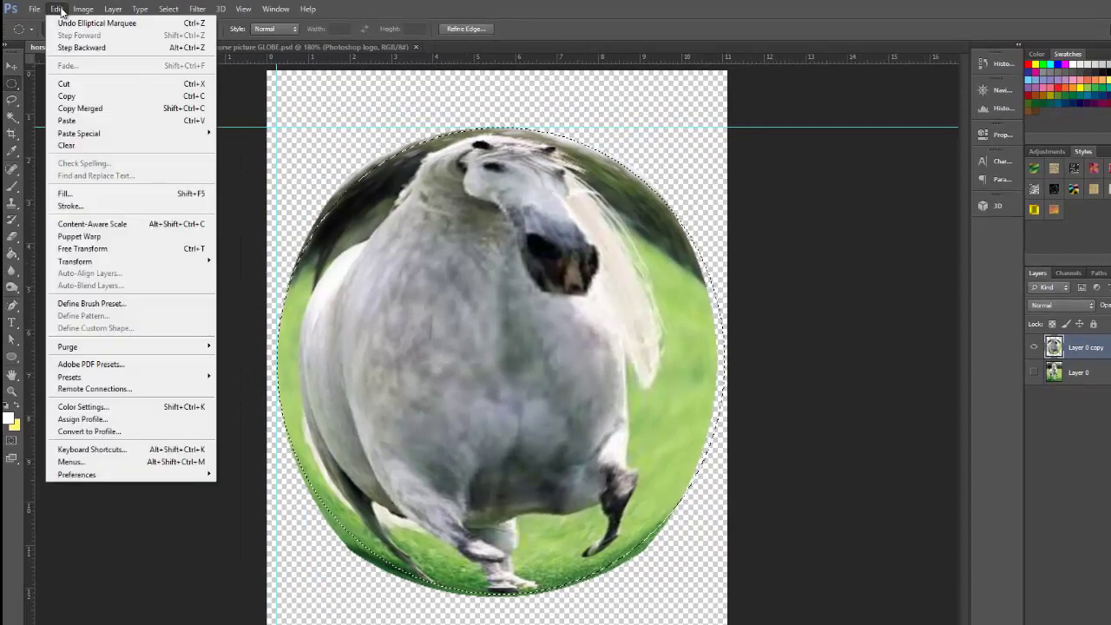
click(100, 107)
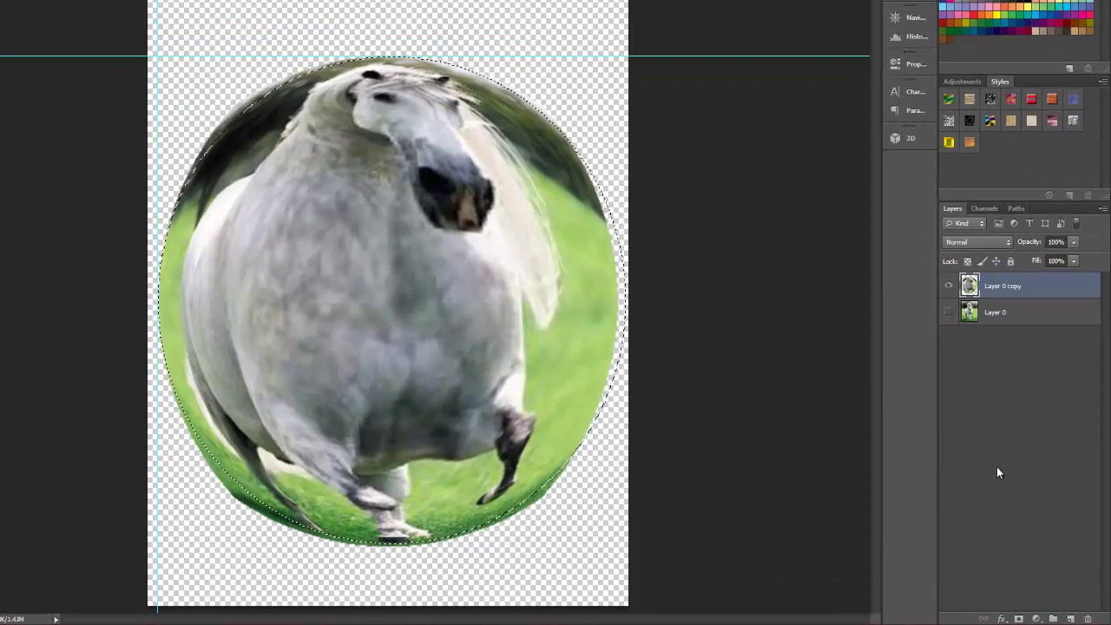
click(1070, 618)
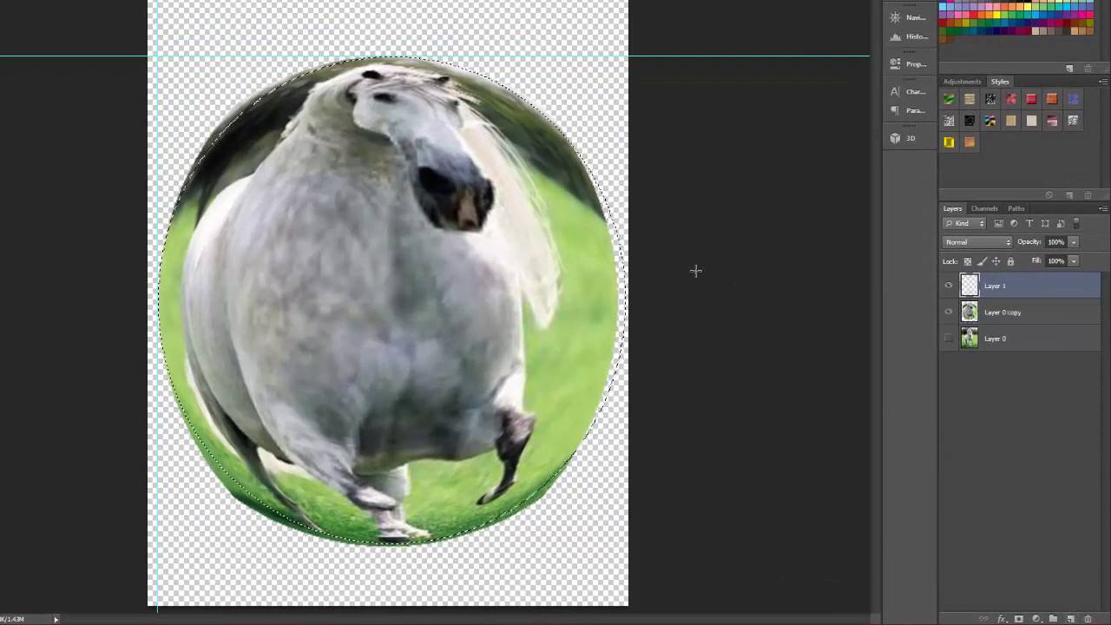
key(ctrl+v)
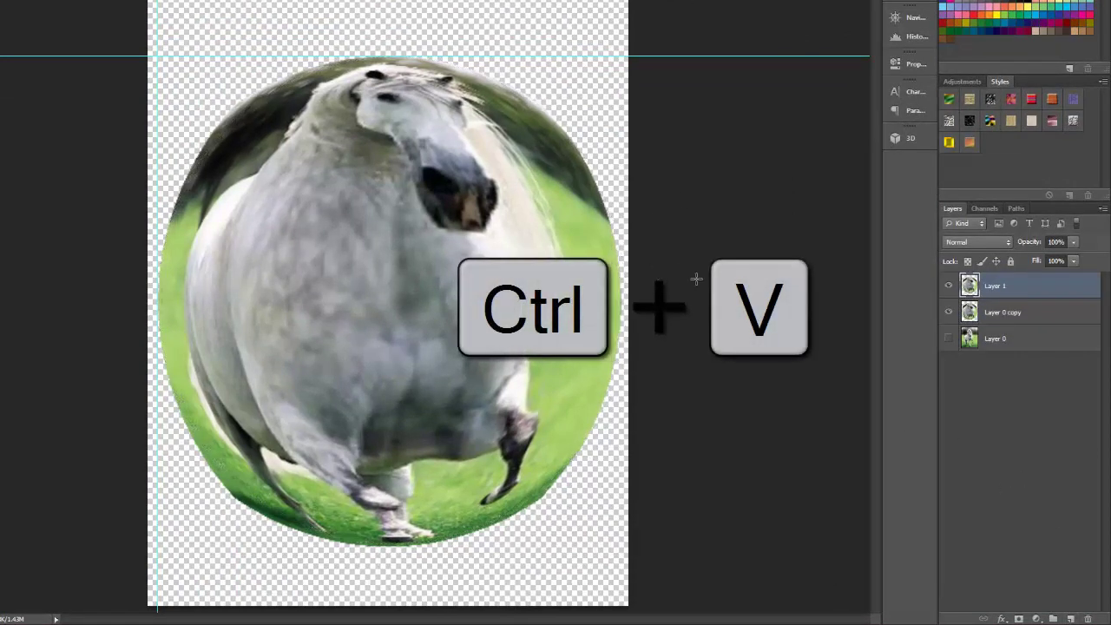
click(948, 311)
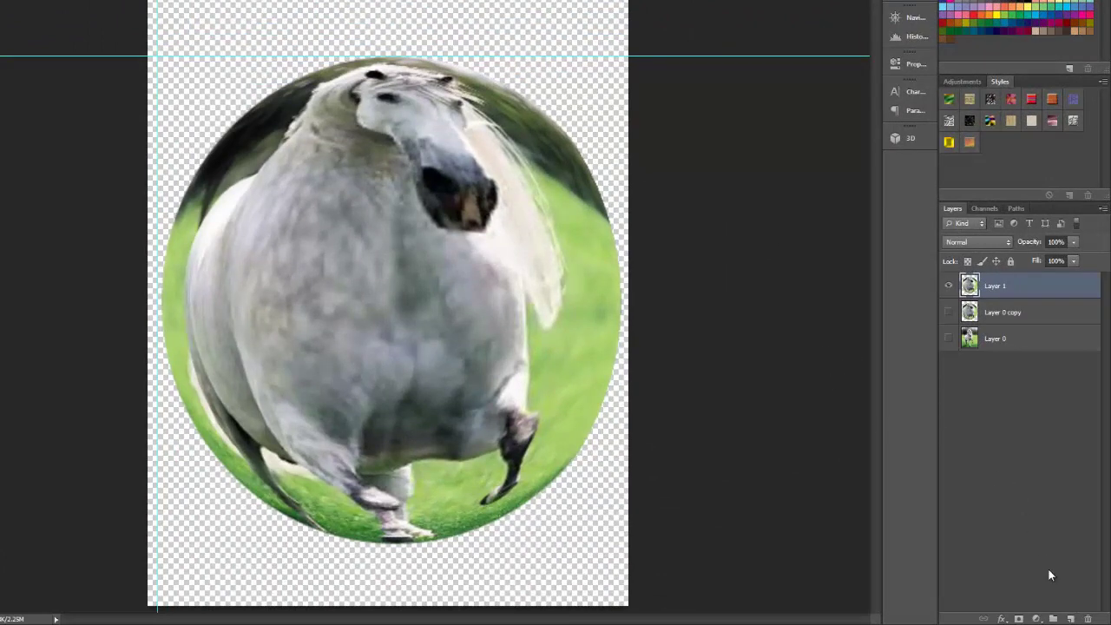
Add a Gradient Fill layer from the Shiny Sphere preset with the white stop moved to 75%.
click(1037, 619)
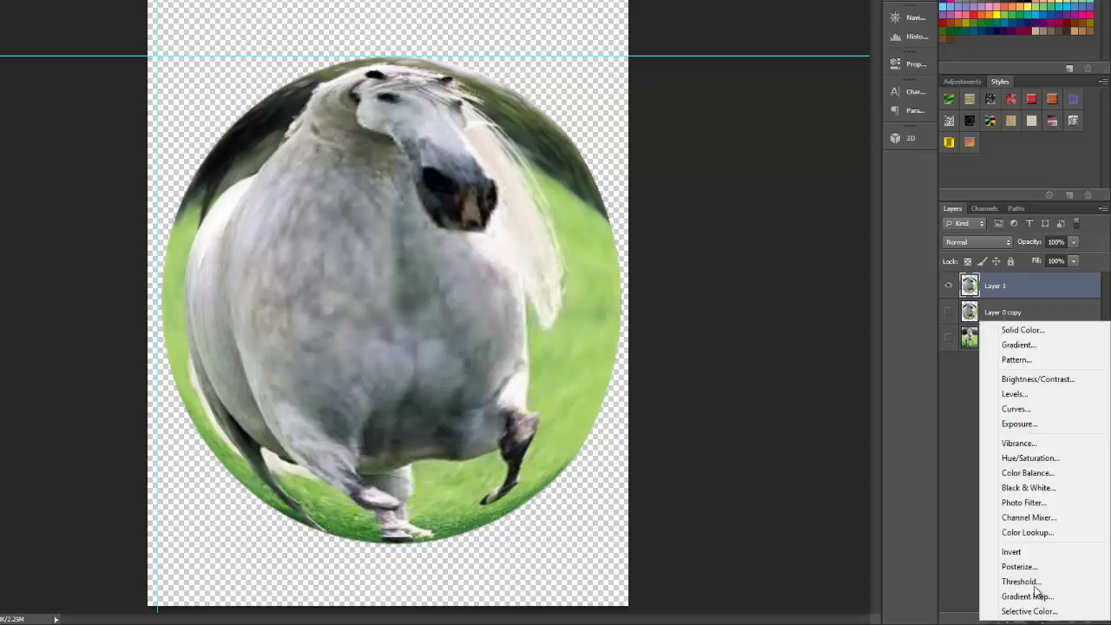
click(998, 343)
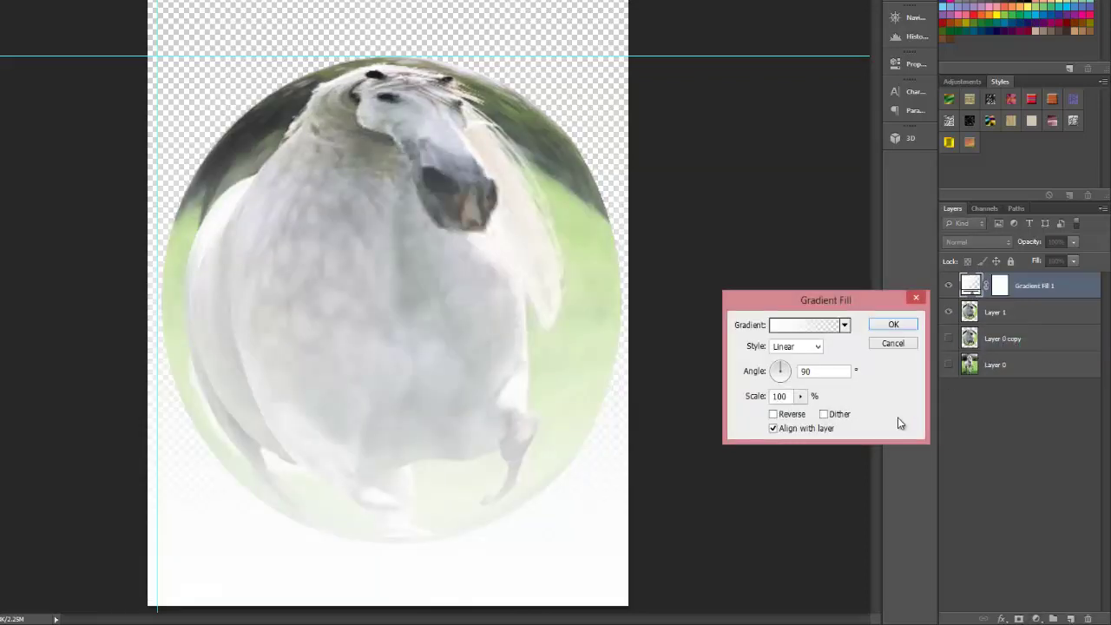
click(832, 327)
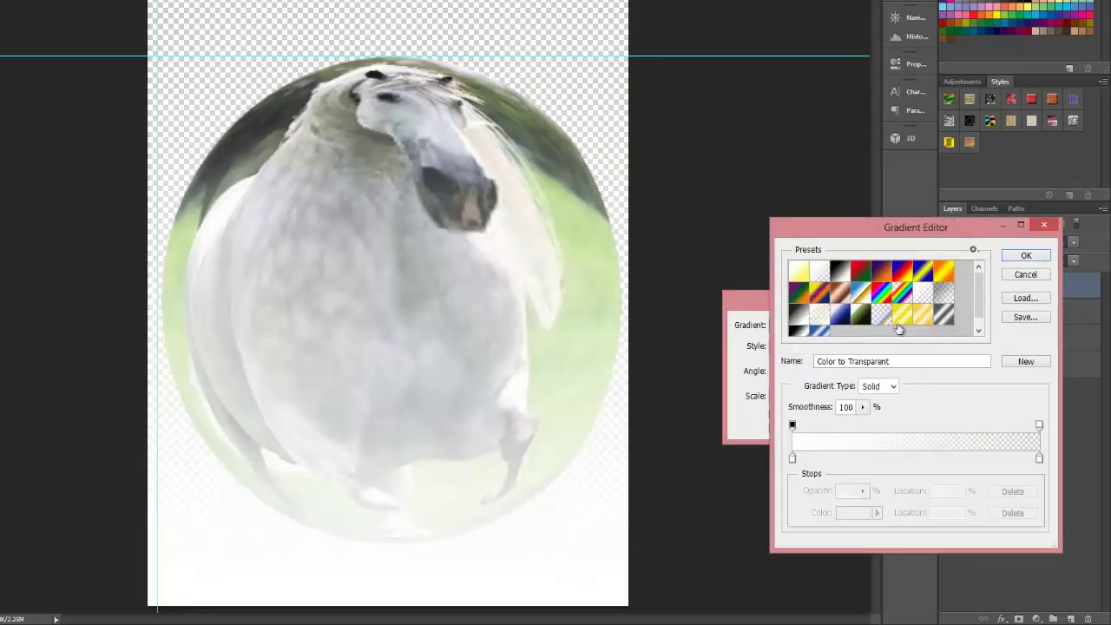
click(860, 317)
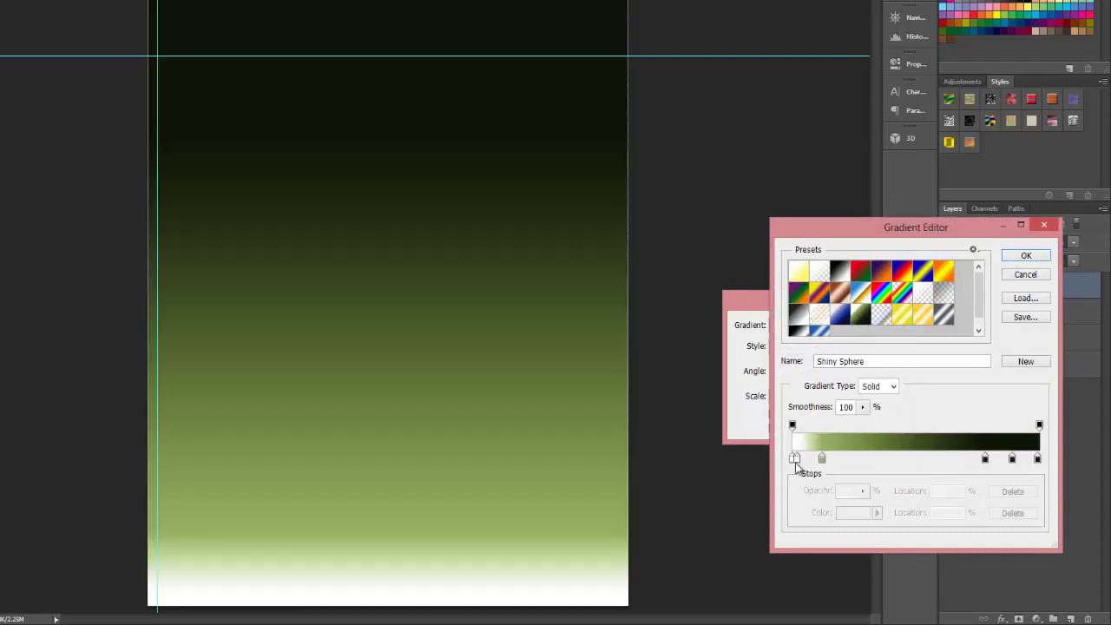
drag(821, 459, 1015, 461)
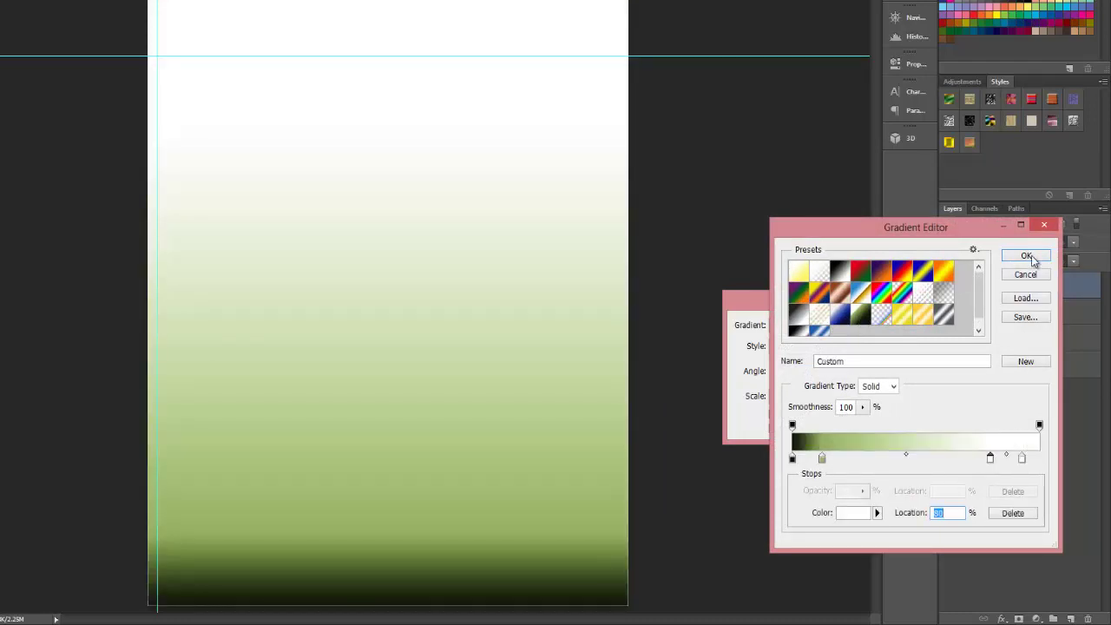
click(1030, 255)
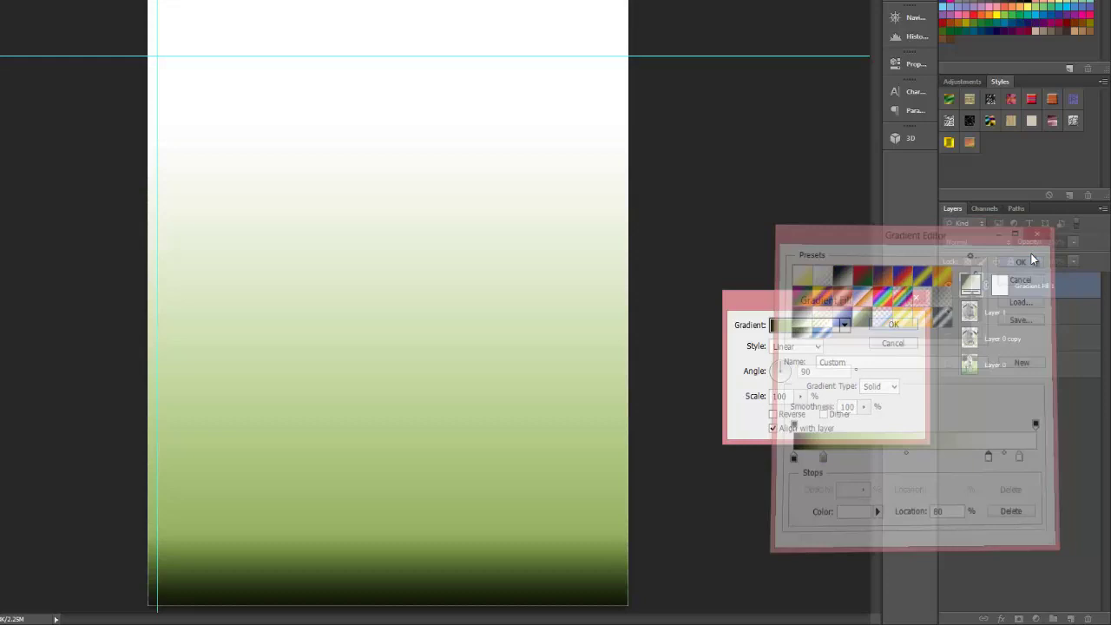
click(894, 326)
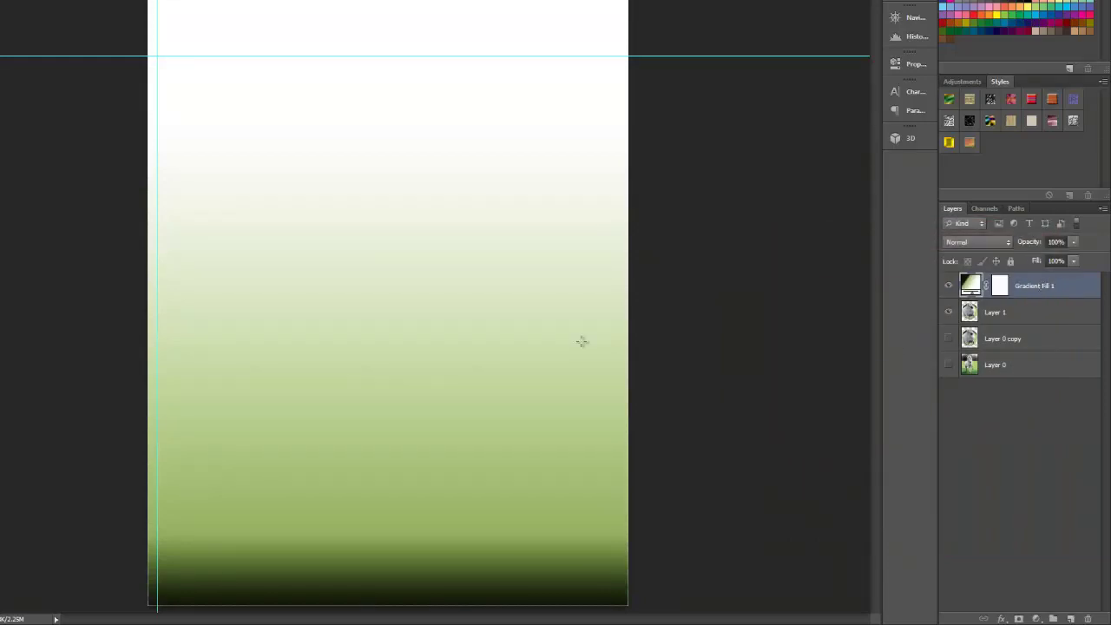
Remove both guides and move Gradient Fill 1 beneath Layer 1.
drag(87, 97, 168, 50)
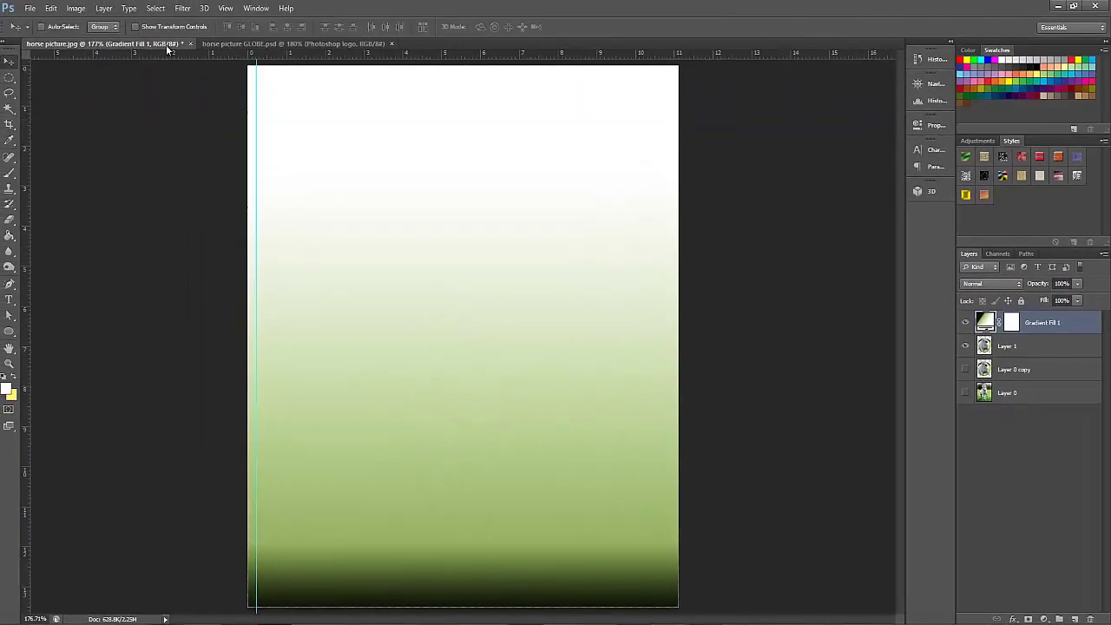
drag(250, 206, 873, 355)
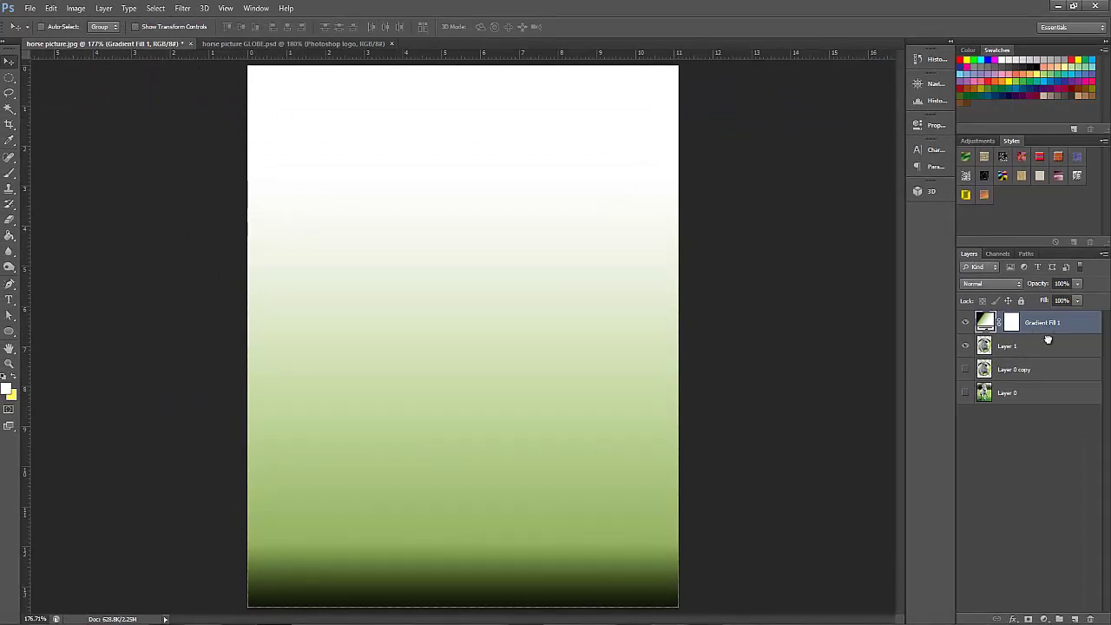
drag(1048, 339, 1049, 366)
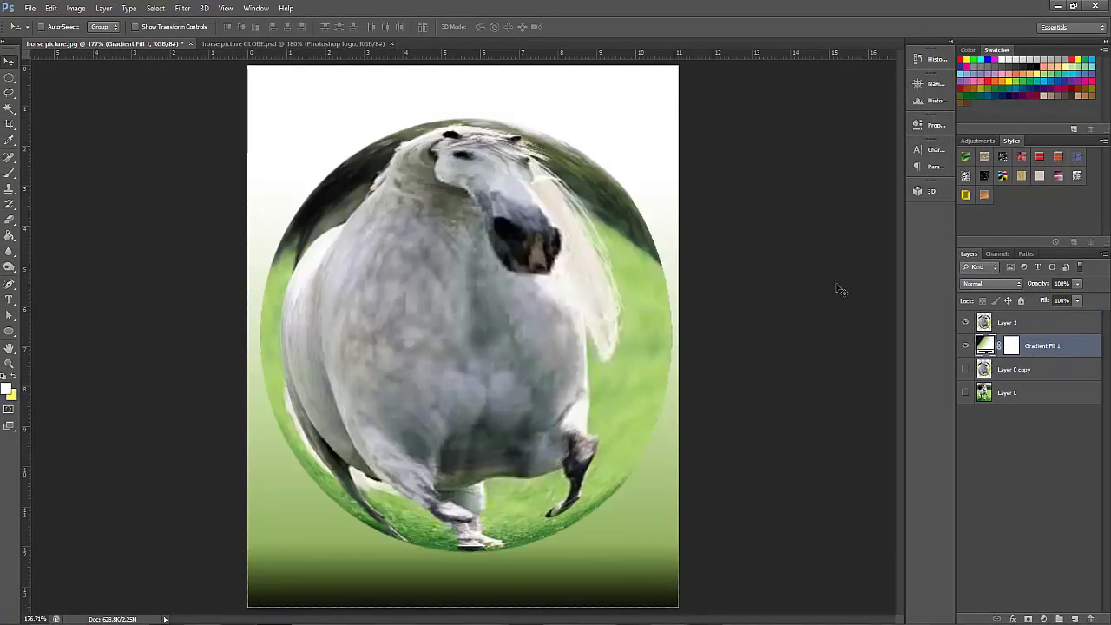
Enable Outer Glow in Layer 1's layer style.
double_click(1052, 323)
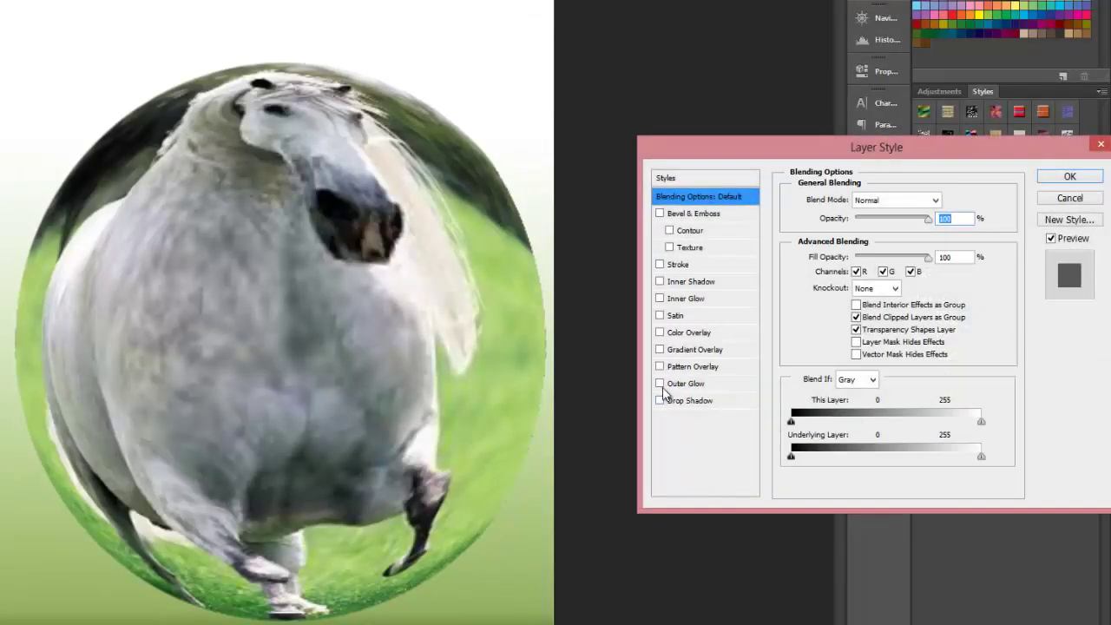
click(683, 385)
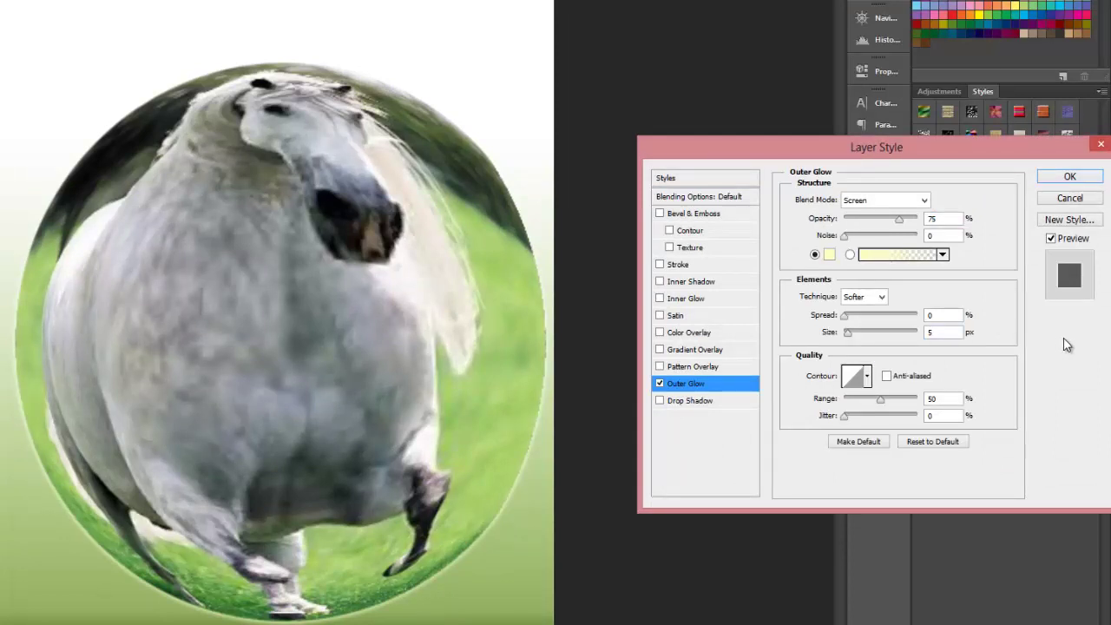
click(699, 197)
Add a Drop Shadow with angle 122, distance 65, spread 6, size 24, a new contour and noise.
click(660, 400)
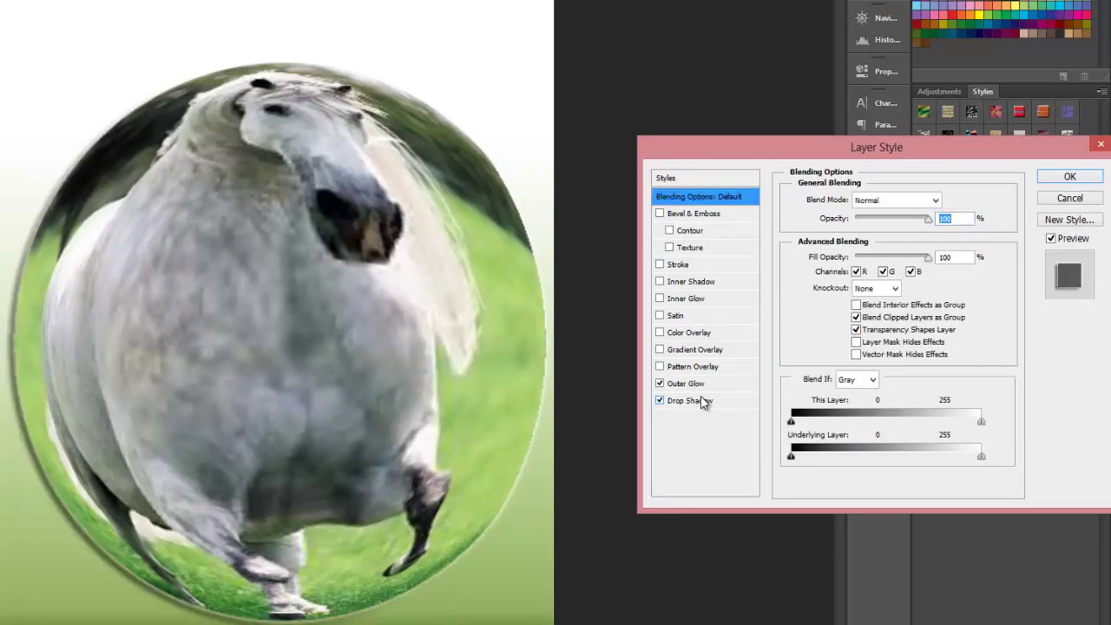
click(699, 400)
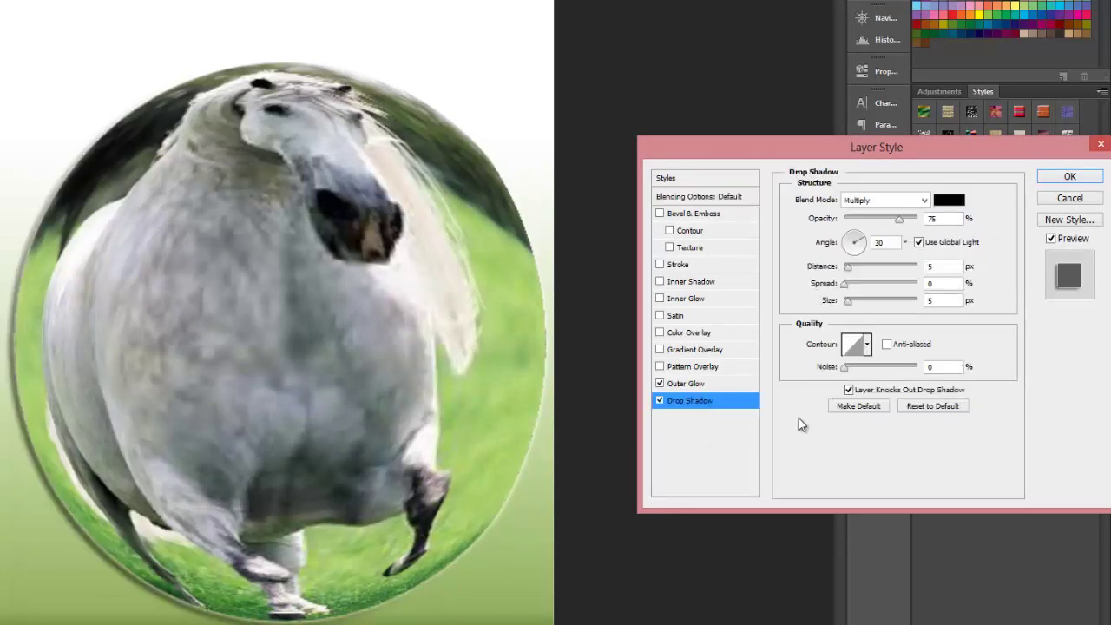
click(842, 223)
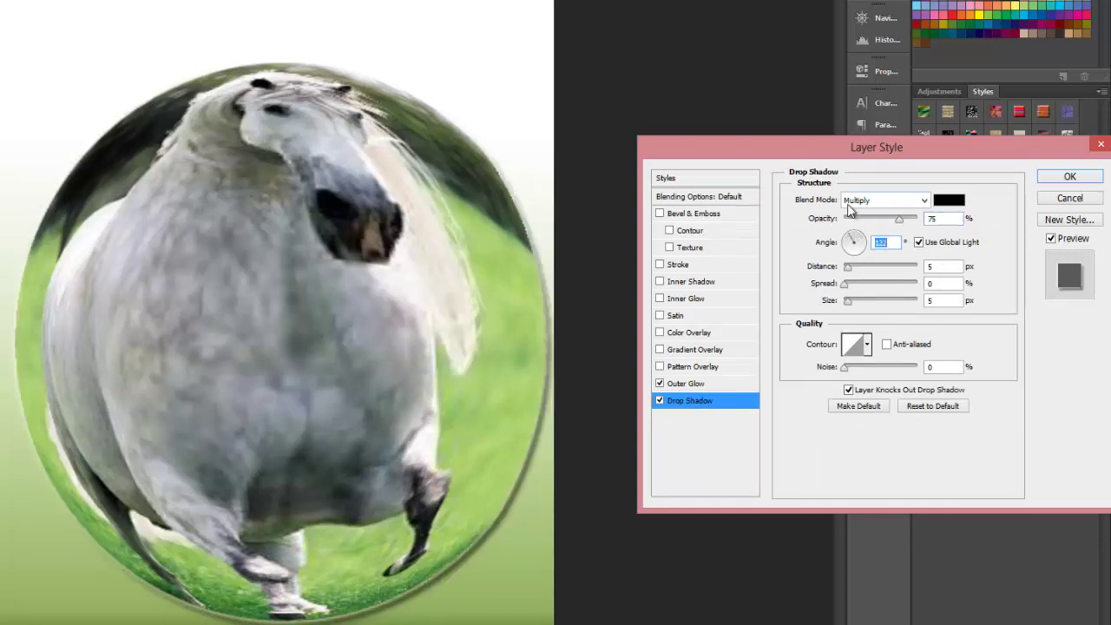
drag(847, 265, 889, 273)
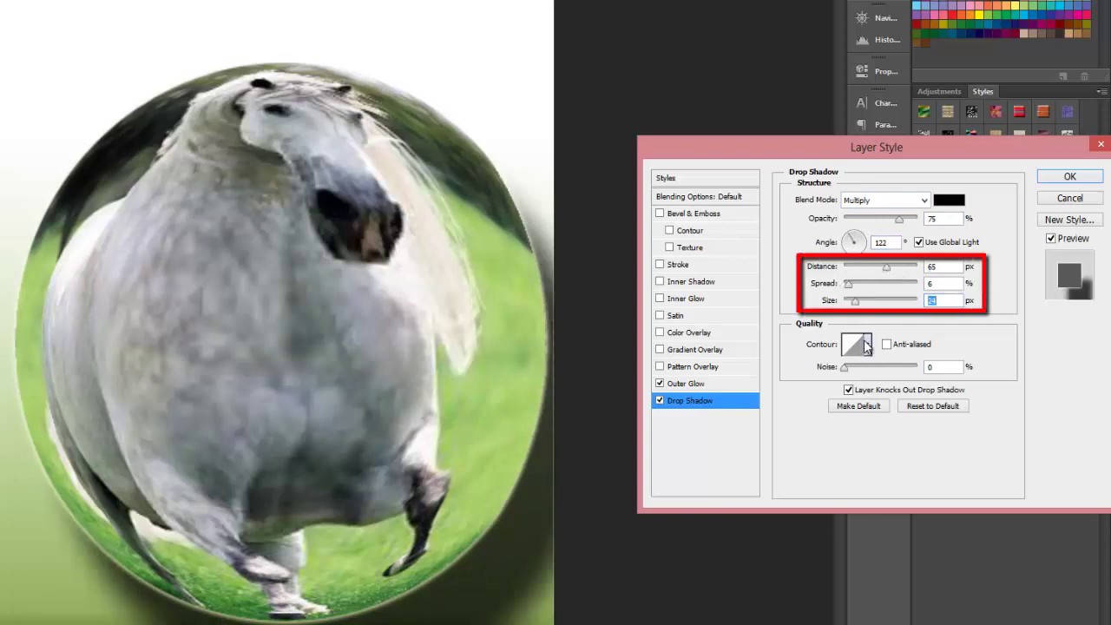
click(868, 344)
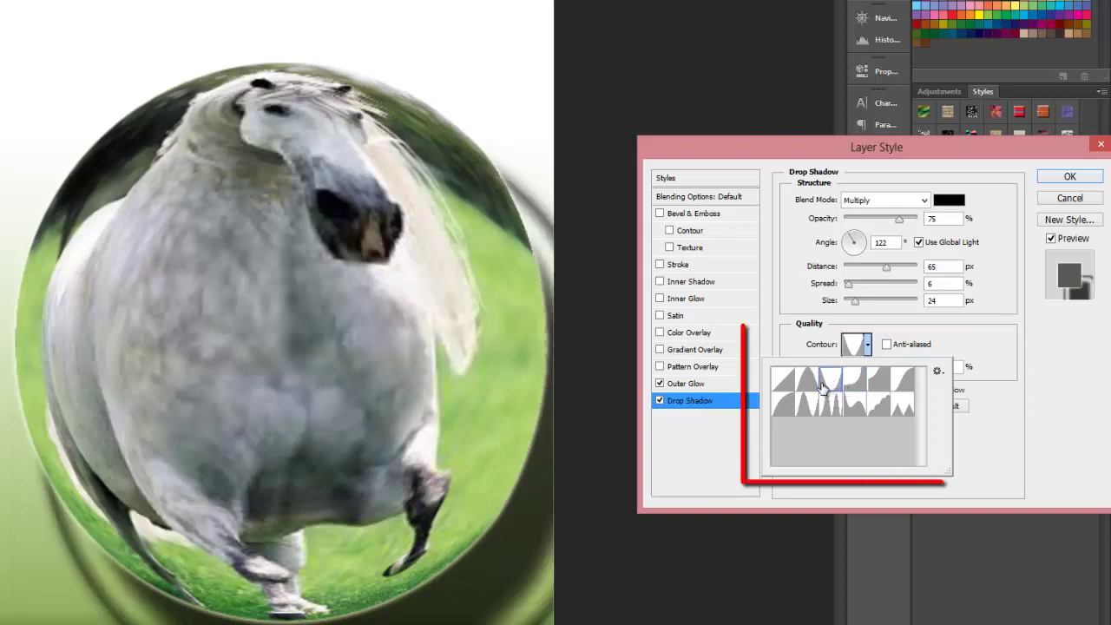
click(1018, 449)
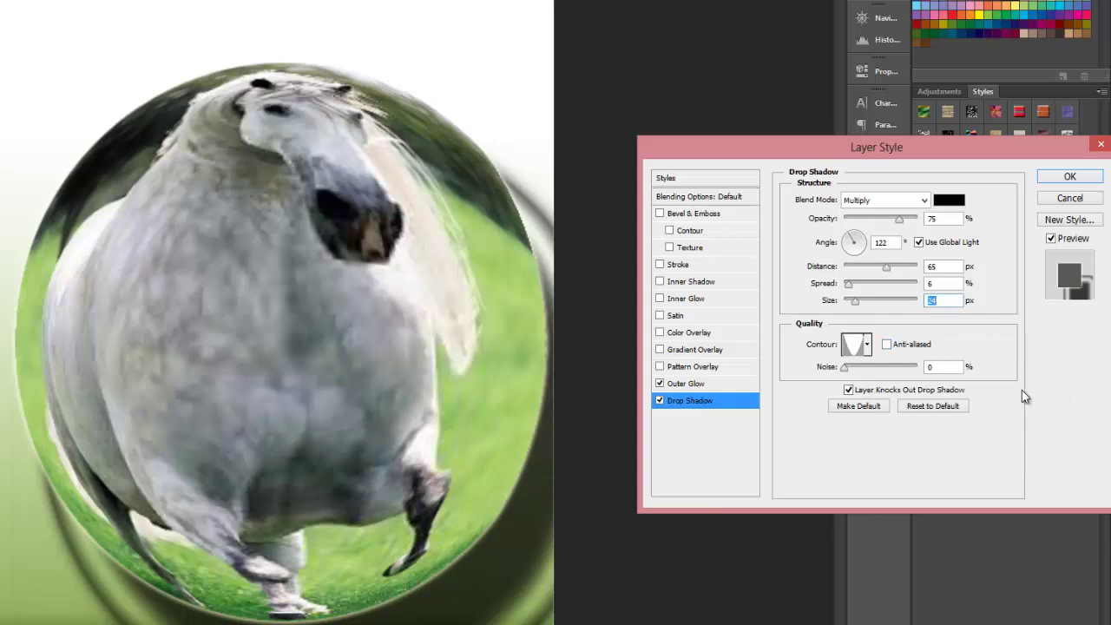
click(848, 368)
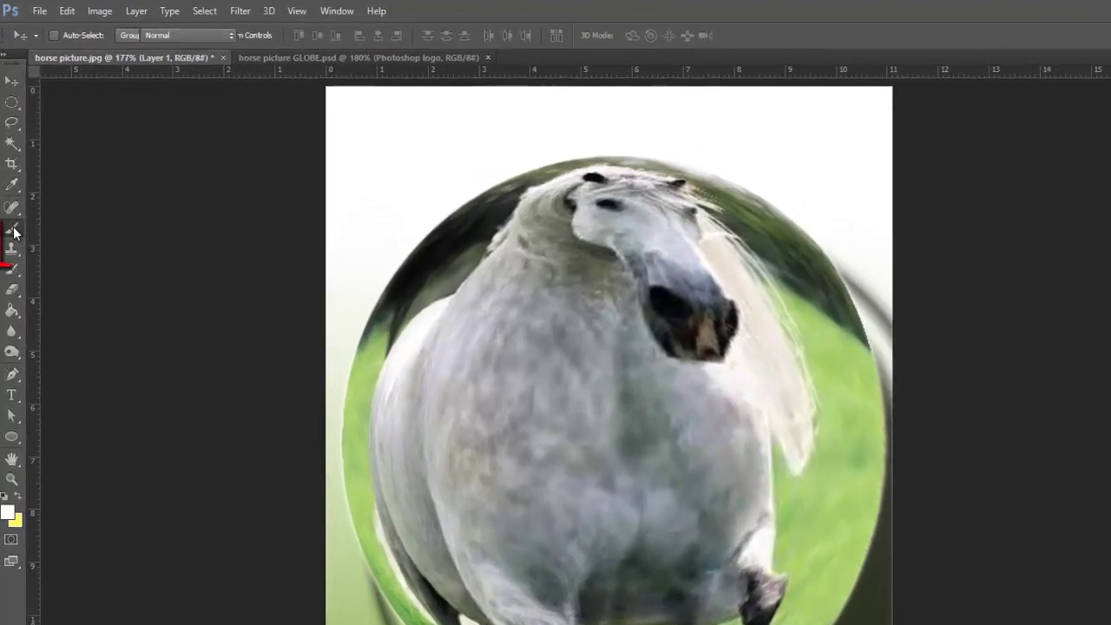
Choose a soft 65 px, 0% hardness brush and add empty Layer 2 above Layer 1.
click(10, 173)
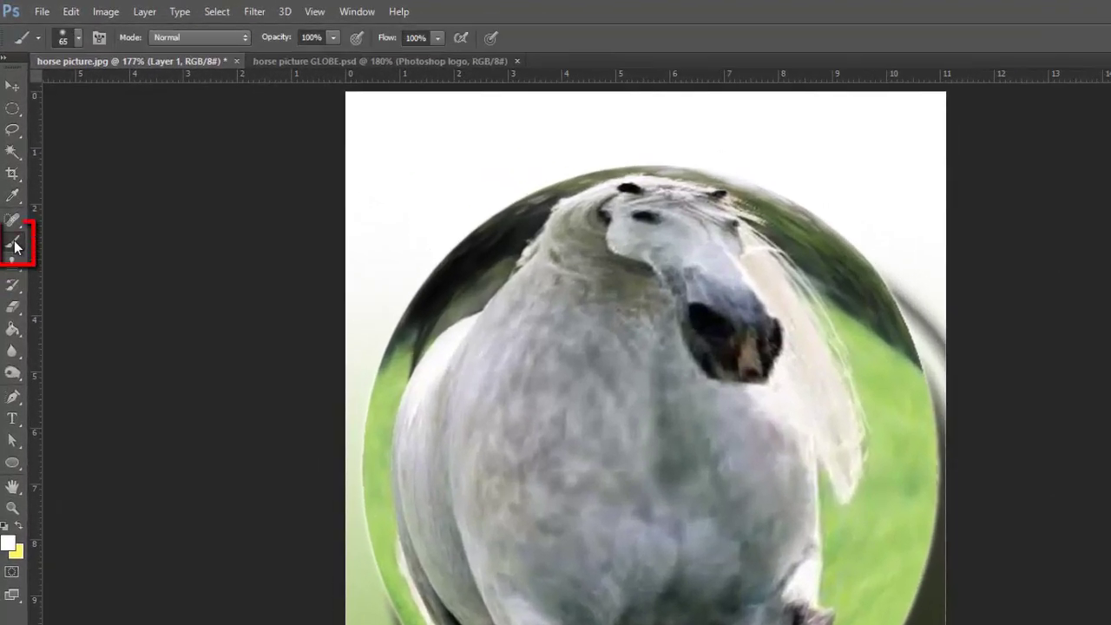
click(78, 38)
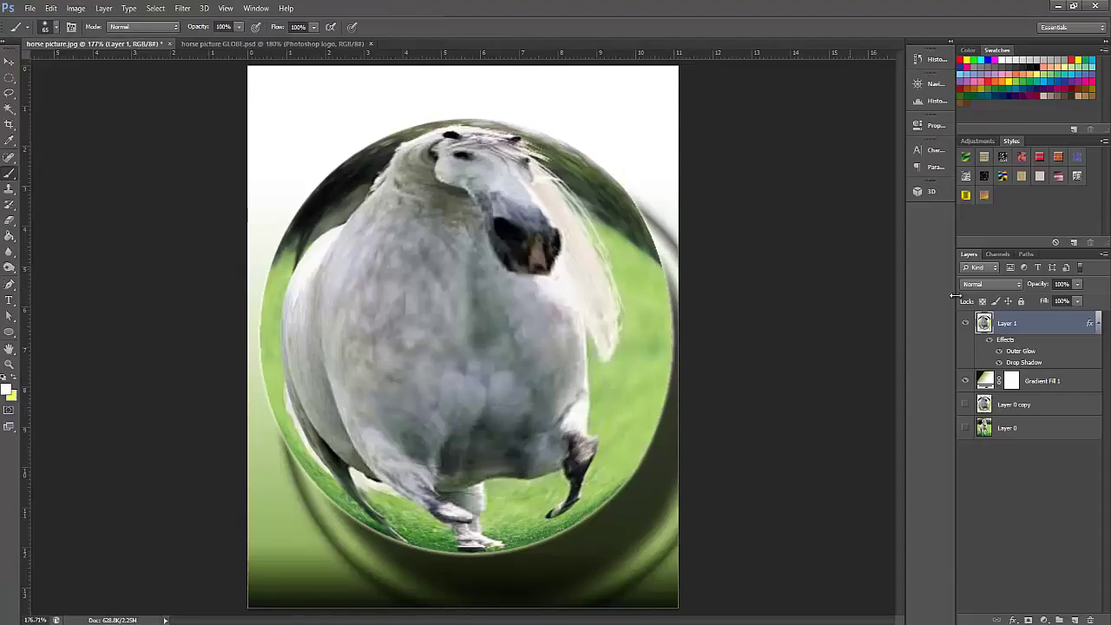
click(1075, 620)
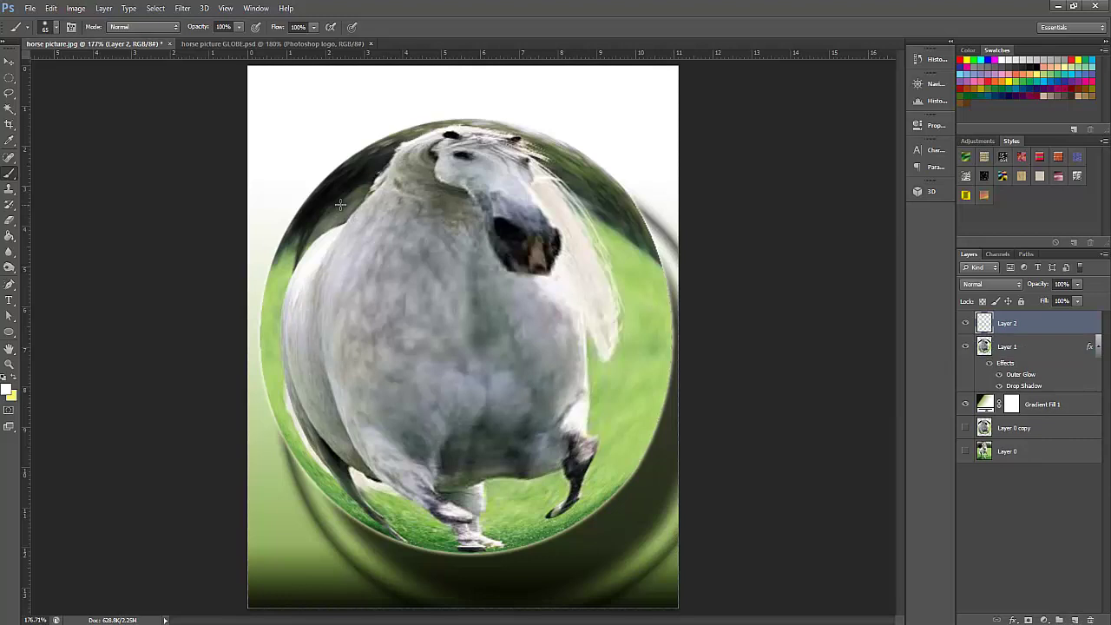